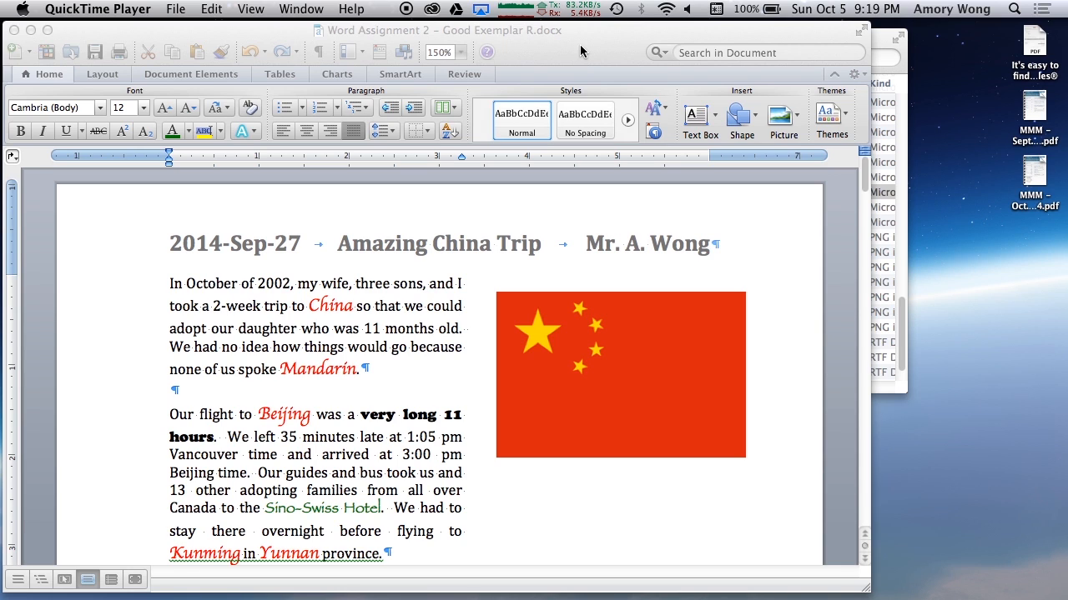
# Bring the 'Amazing China Trip' Word document window to the front.
pyautogui.click(580, 51)
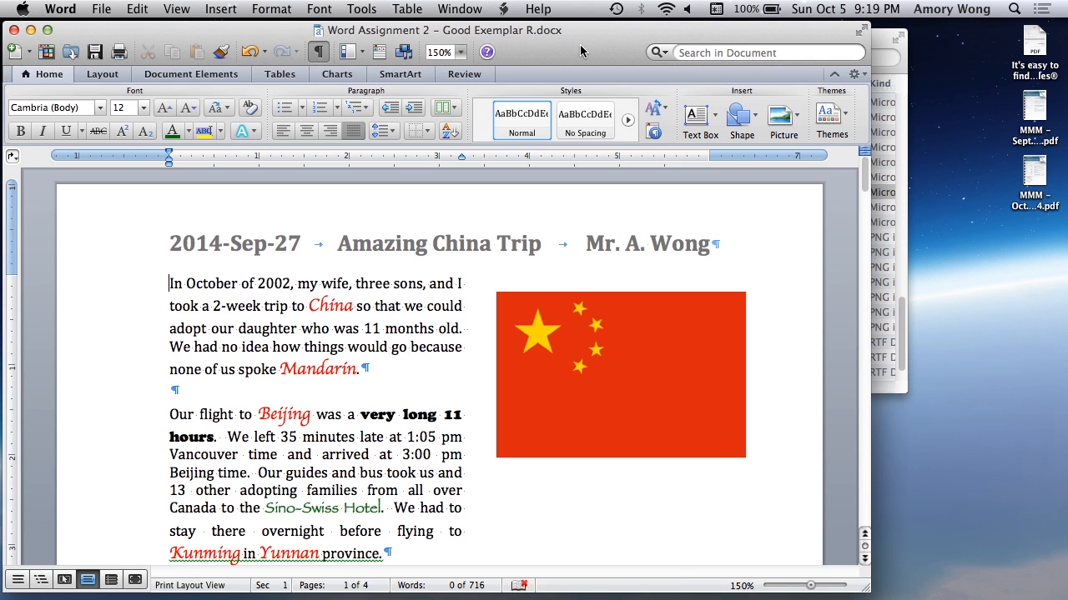
# Use Reduce File Size to compress all pictures to 'Best for sending in e-mail (96 ppi)'.
pyautogui.click(104, 6)
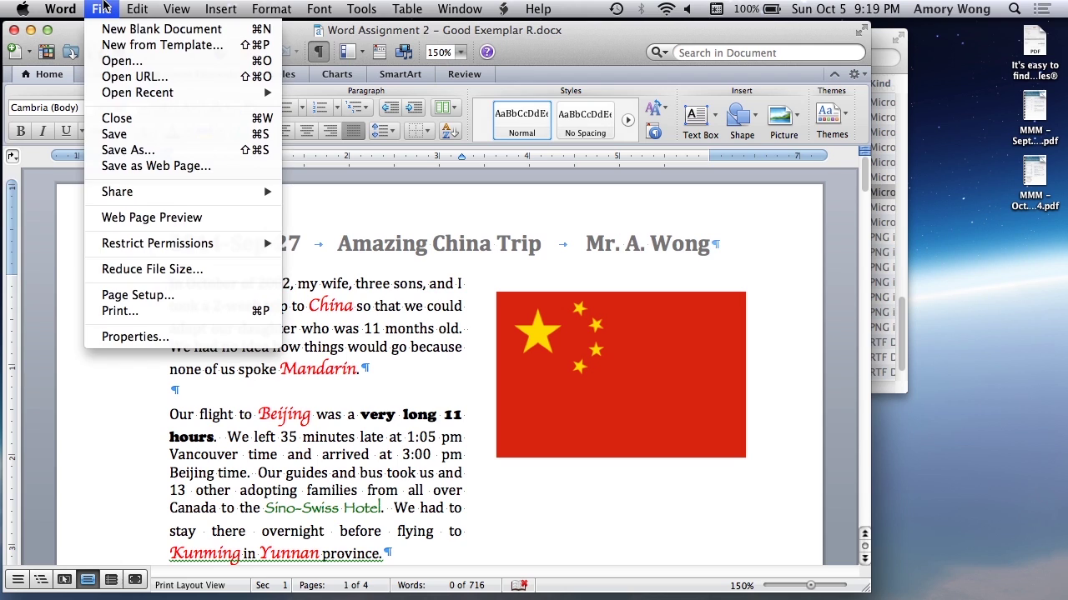
pyautogui.click(167, 271)
pyautogui.click(665, 191)
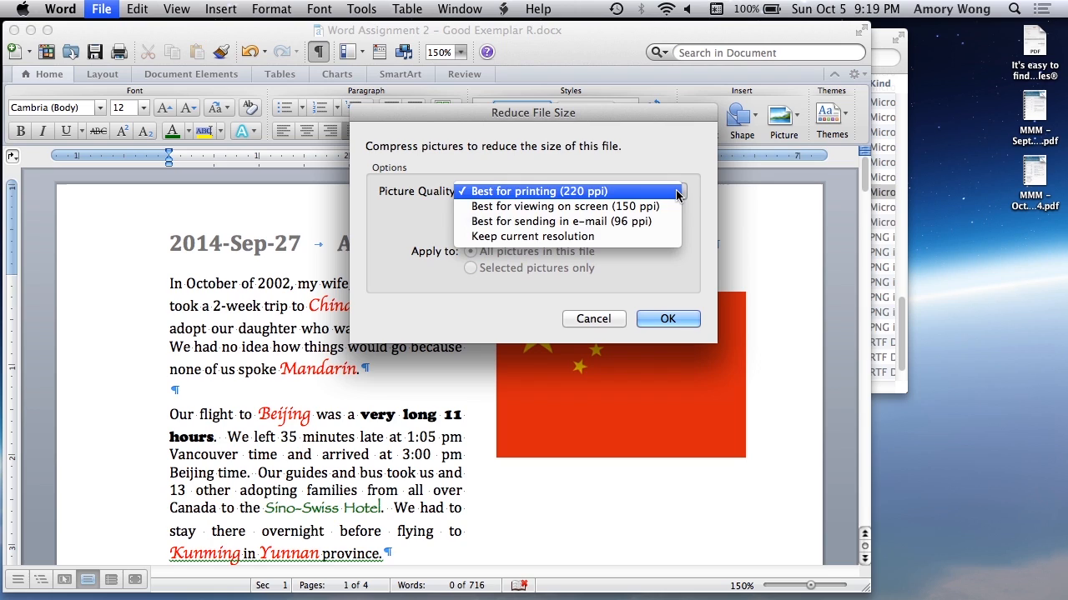
pyautogui.click(654, 220)
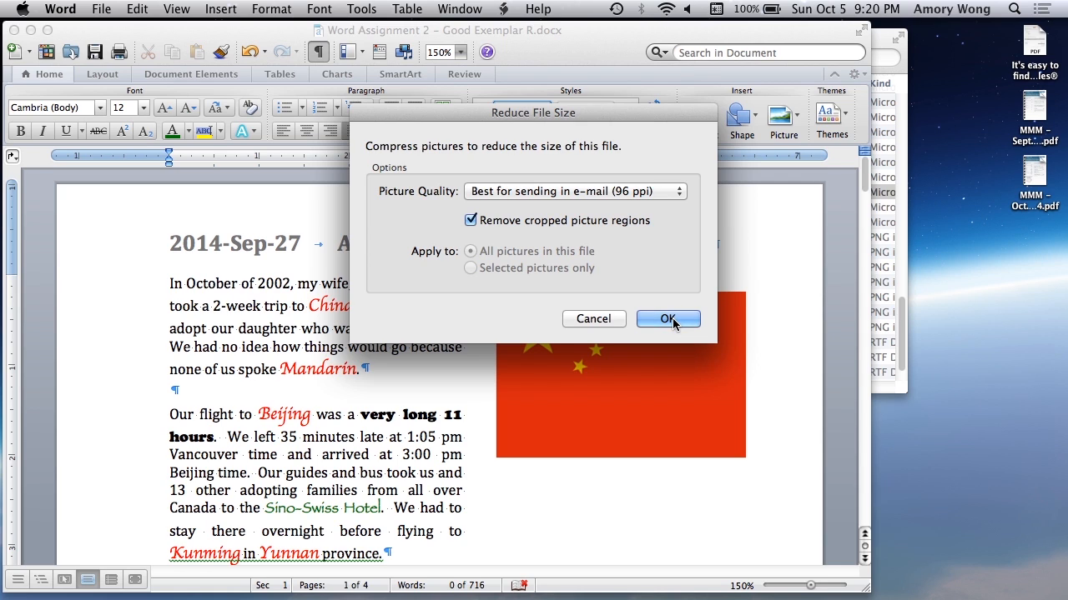
pyautogui.click(670, 320)
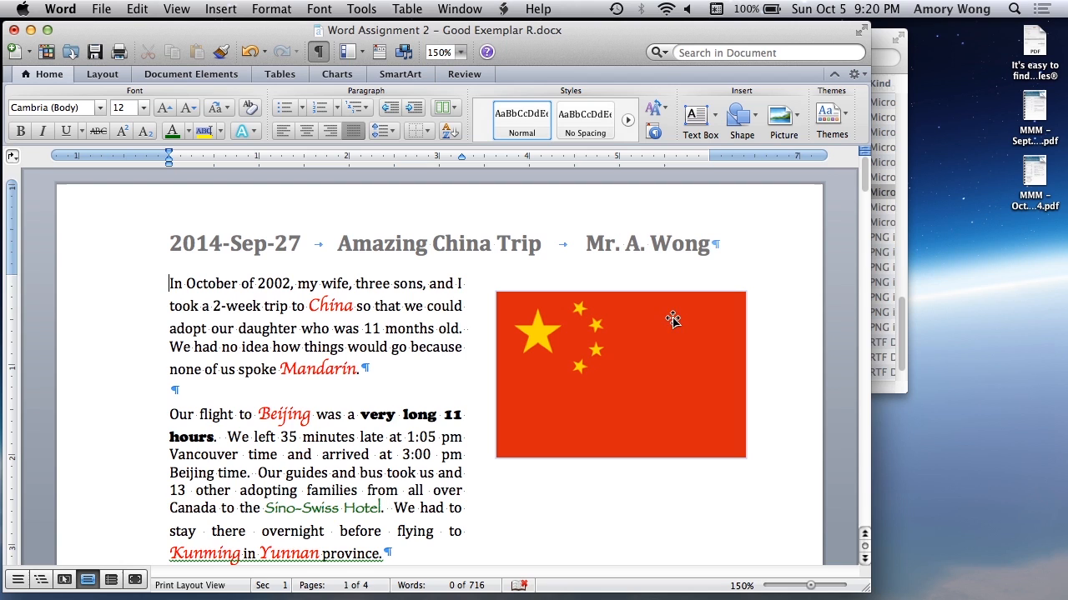
# Save As 'Word Assignment 2 – Good Exemplar R' in ICT 8, replacing the existing file.
pyautogui.click(99, 8)
pyautogui.click(116, 147)
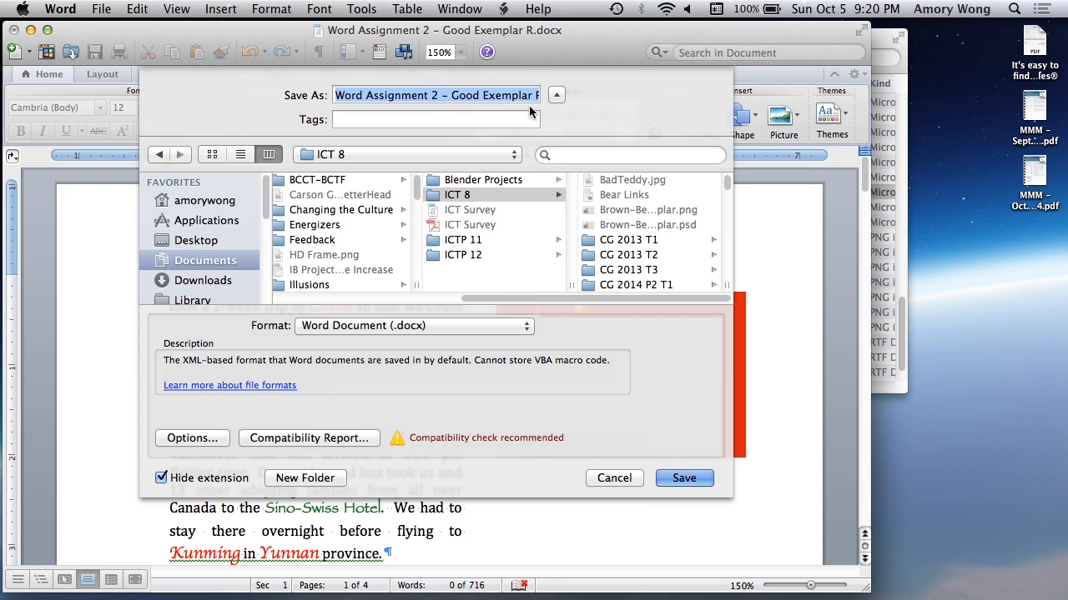
pyautogui.press('Return')
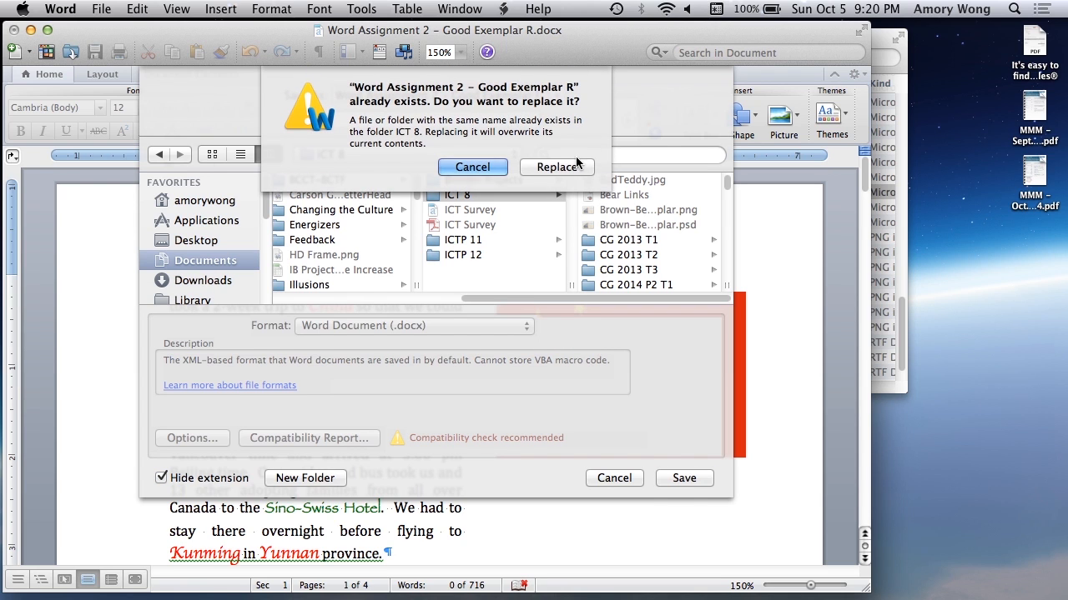
pyautogui.click(576, 166)
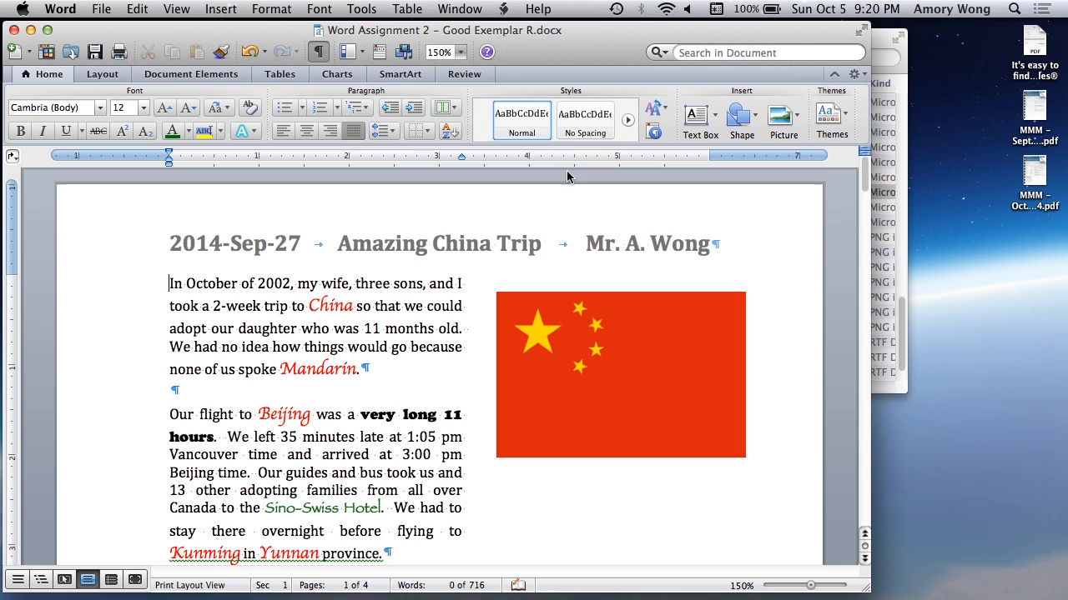
# Show the ICT 8 Finder window comparing the 550 KB copy with the 758 KB original.
pyautogui.click(882, 34)
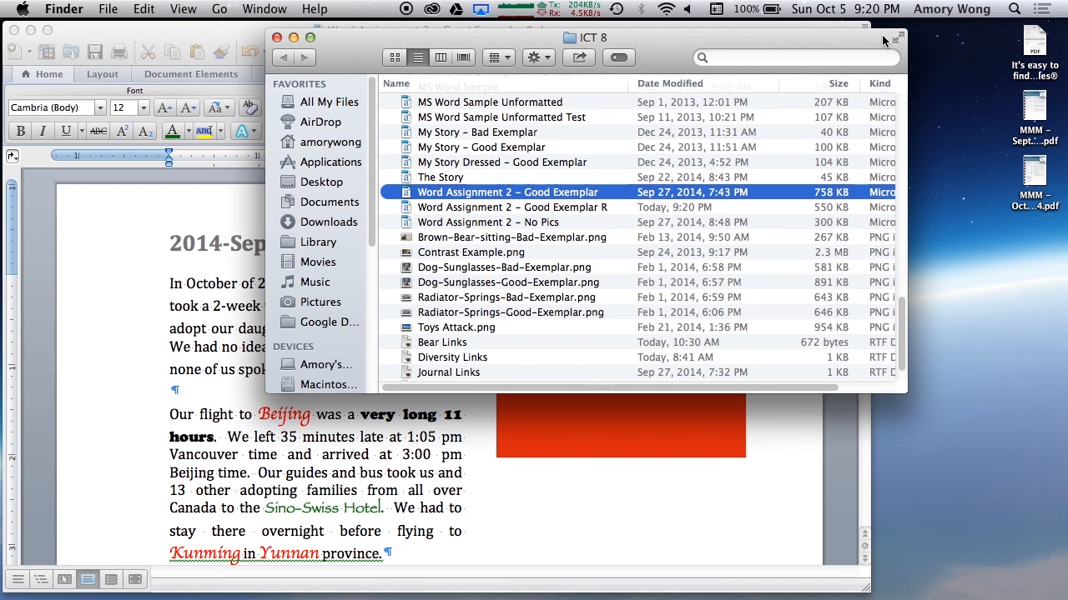